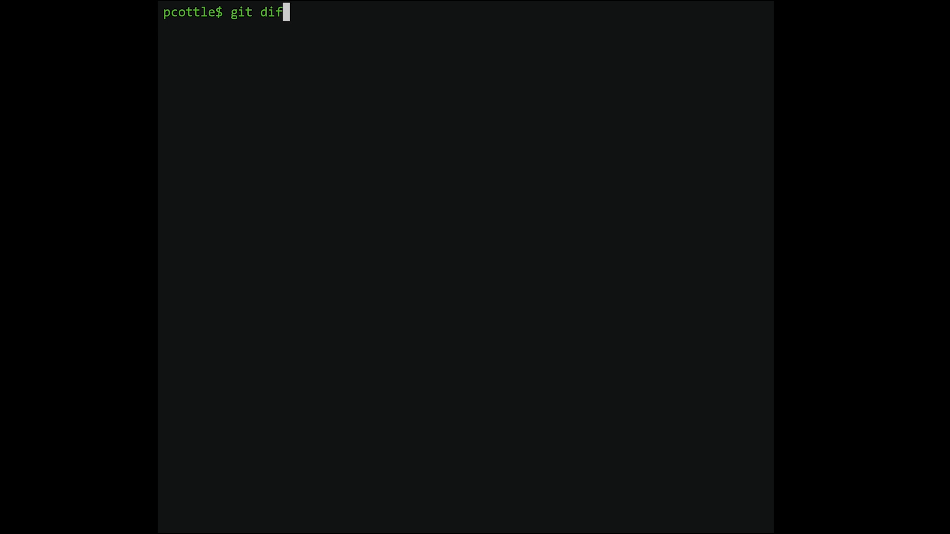
pyautogui.write('f HEAD~8 --stat')
# - Pipe git diff HEAD~8 --stat into fpp and mark index.ios.js and describe.js for opening in vim
pyautogui.press('Return')
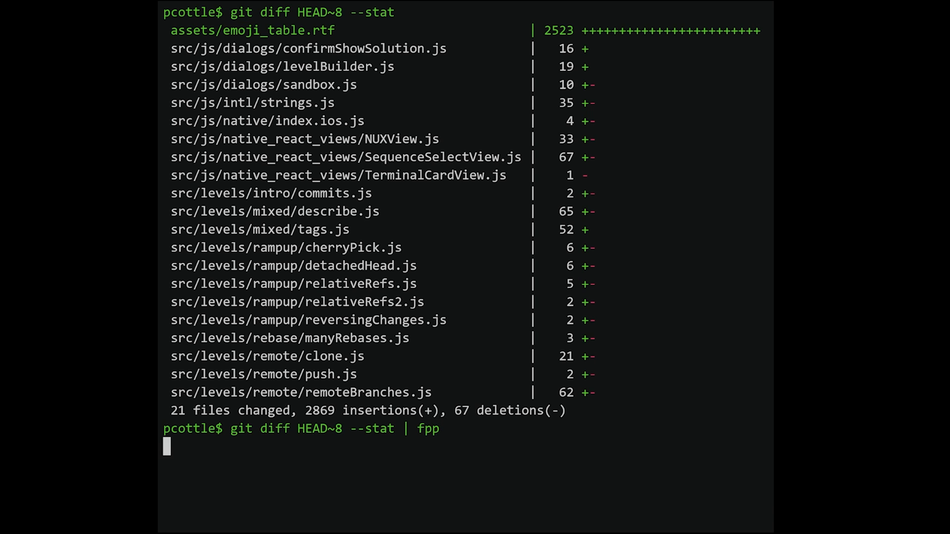
pyautogui.press('Return')
pyautogui.press('j')
pyautogui.press('j')
pyautogui.press('j')
pyautogui.press('j')
pyautogui.press('j')
pyautogui.press('f')
pyautogui.press('j')
pyautogui.press('j')
pyautogui.press('j')
pyautogui.press('j')
pyautogui.press('j')
pyautogui.press('f')
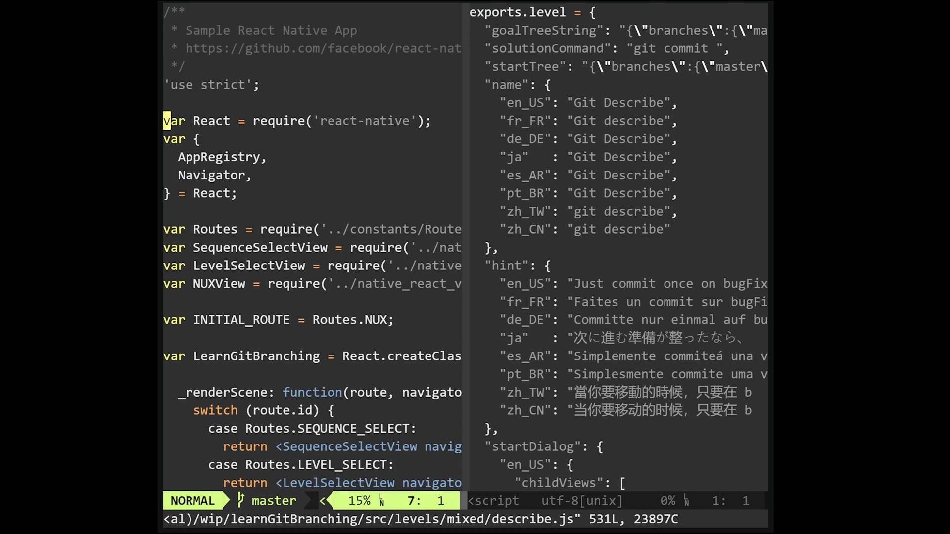
# - Quit all files with :qa, then run cat $F | wc -l in command mode, getting 112 lines
pyautogui.press(':')
pyautogui.press('Return')
pyautogui.write('cat $F | wc -')
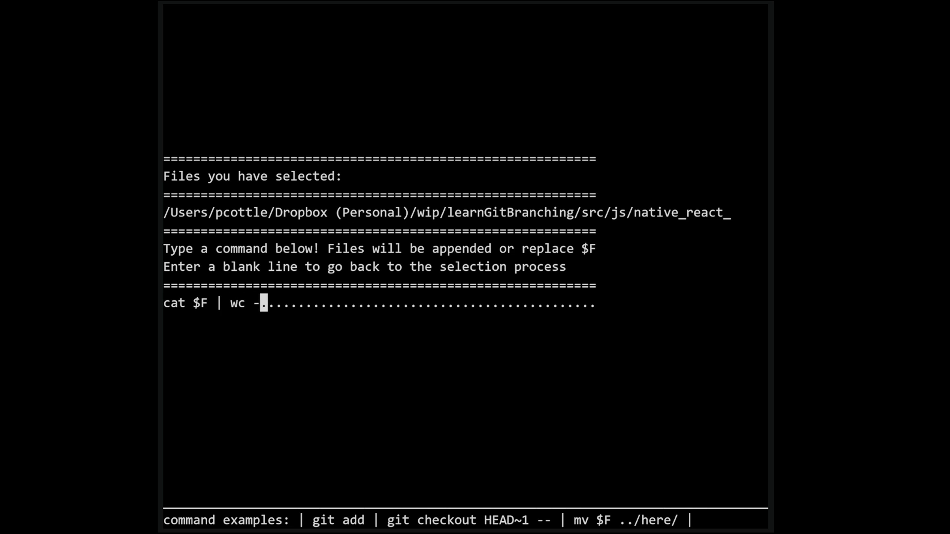
pyautogui.write('l')
pyautogui.press('Return')
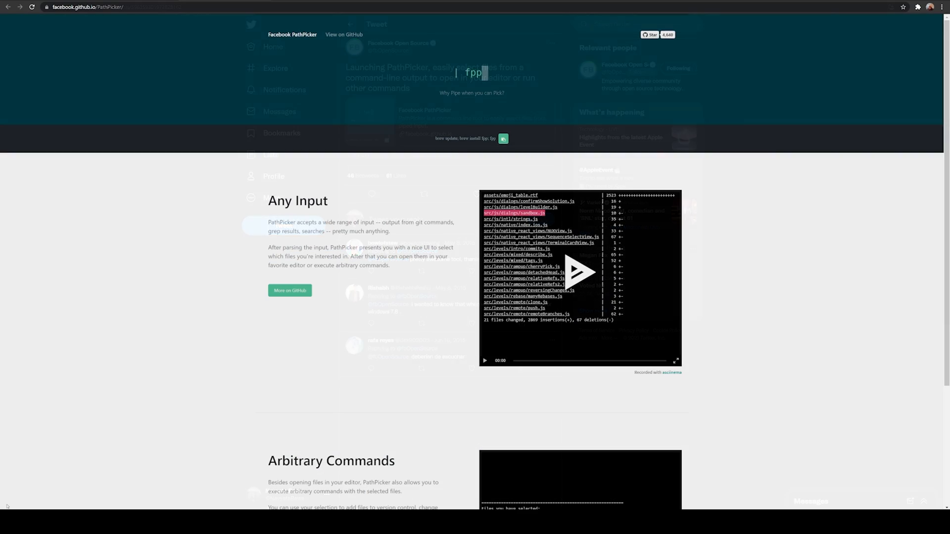
pyautogui.scroll(-5, 475, 267)
pyautogui.scroll(-1, 475, 267)
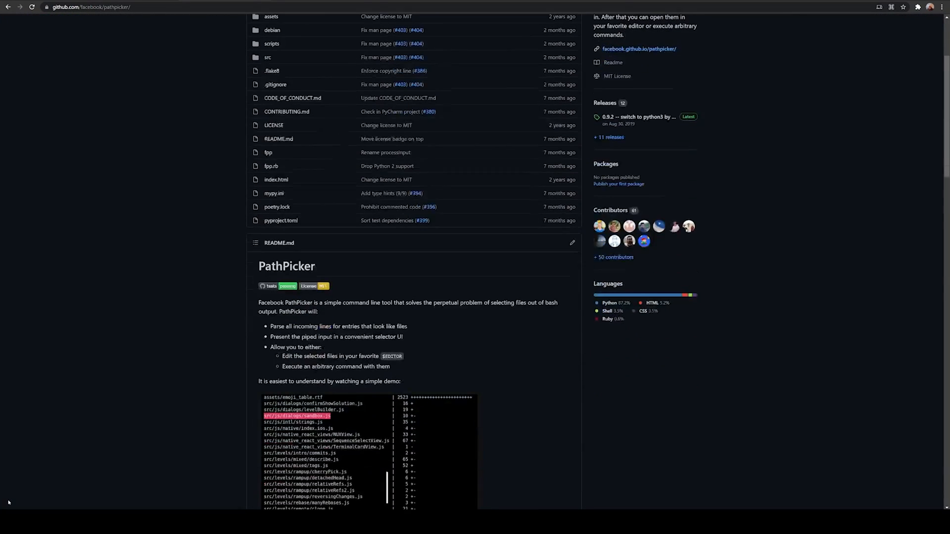
pyautogui.scroll(-3, 475, 267)
pyautogui.scroll(-3, 475, 267)
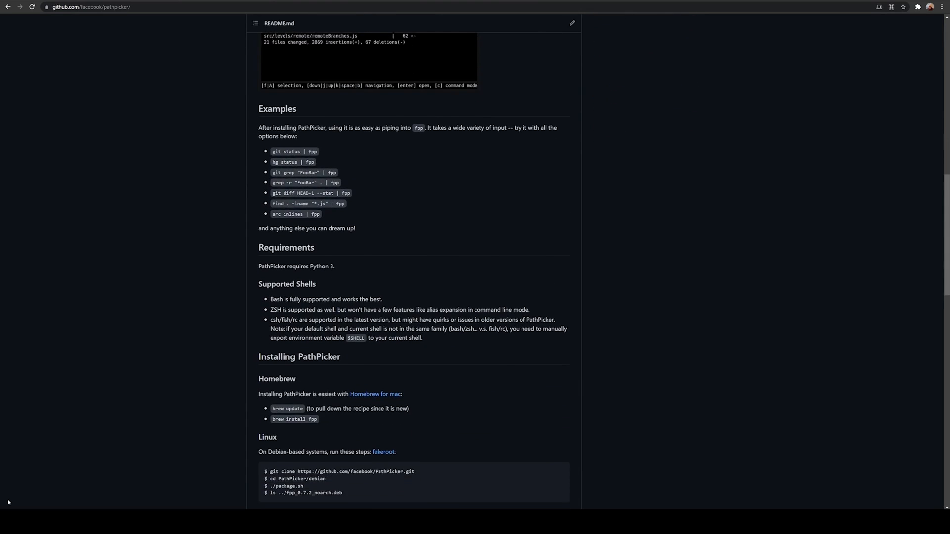
pyautogui.scroll(-3, 475, 268)
pyautogui.scroll(-3, 475, 268)
pyautogui.scroll(-3, 475, 267)
pyautogui.scroll(-3, 475, 267)
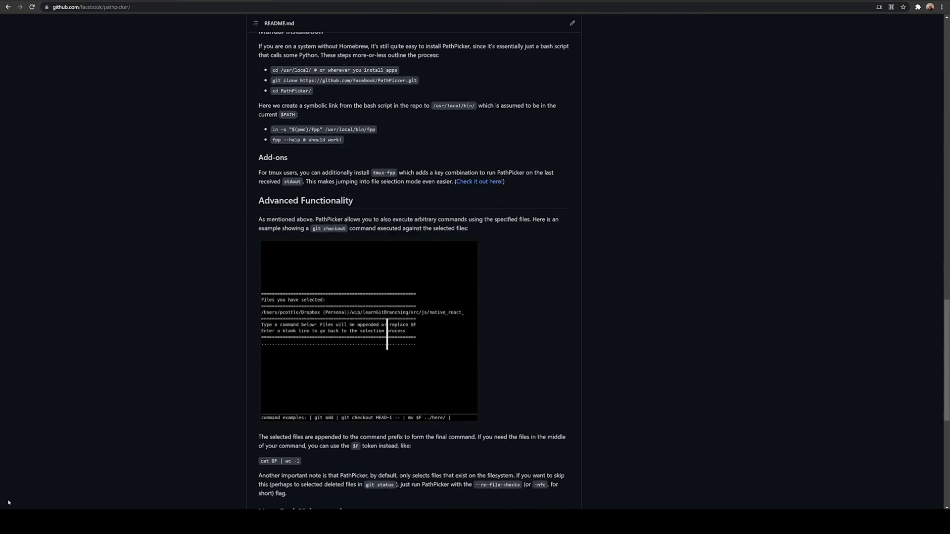